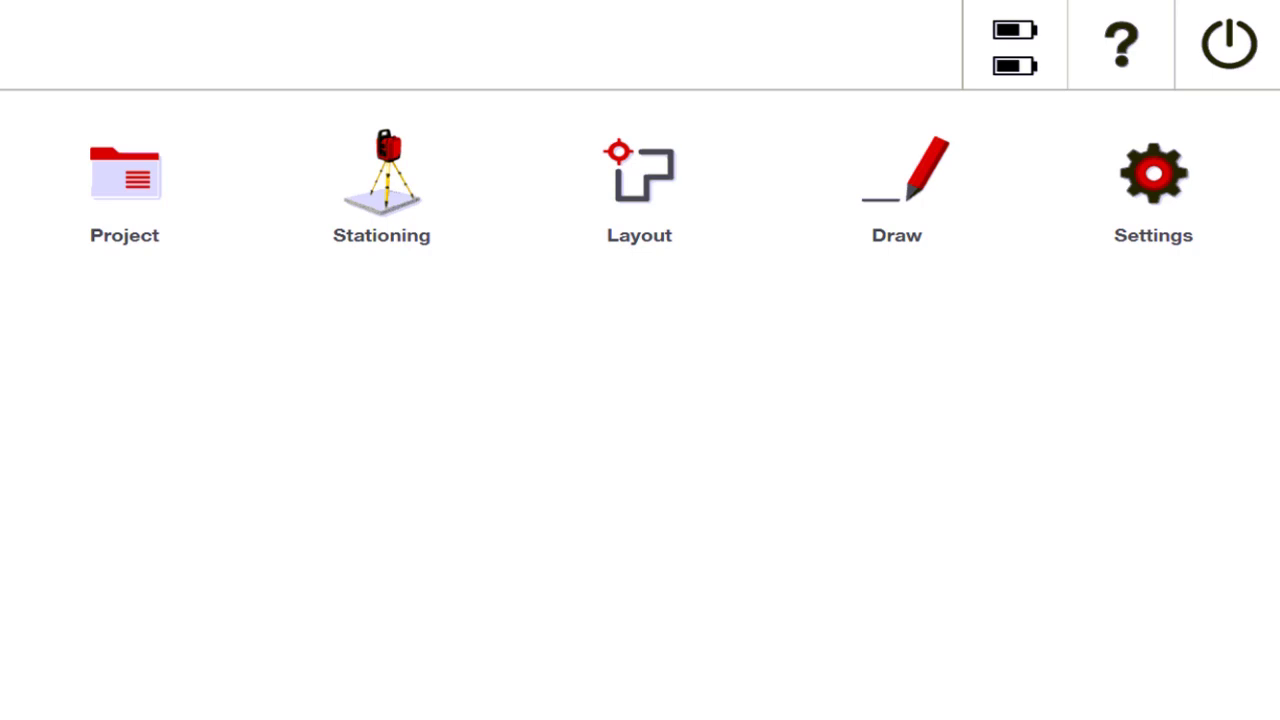
# Make DEMO the active project and view its floor plan with the control points
pyautogui.click(378, 185)
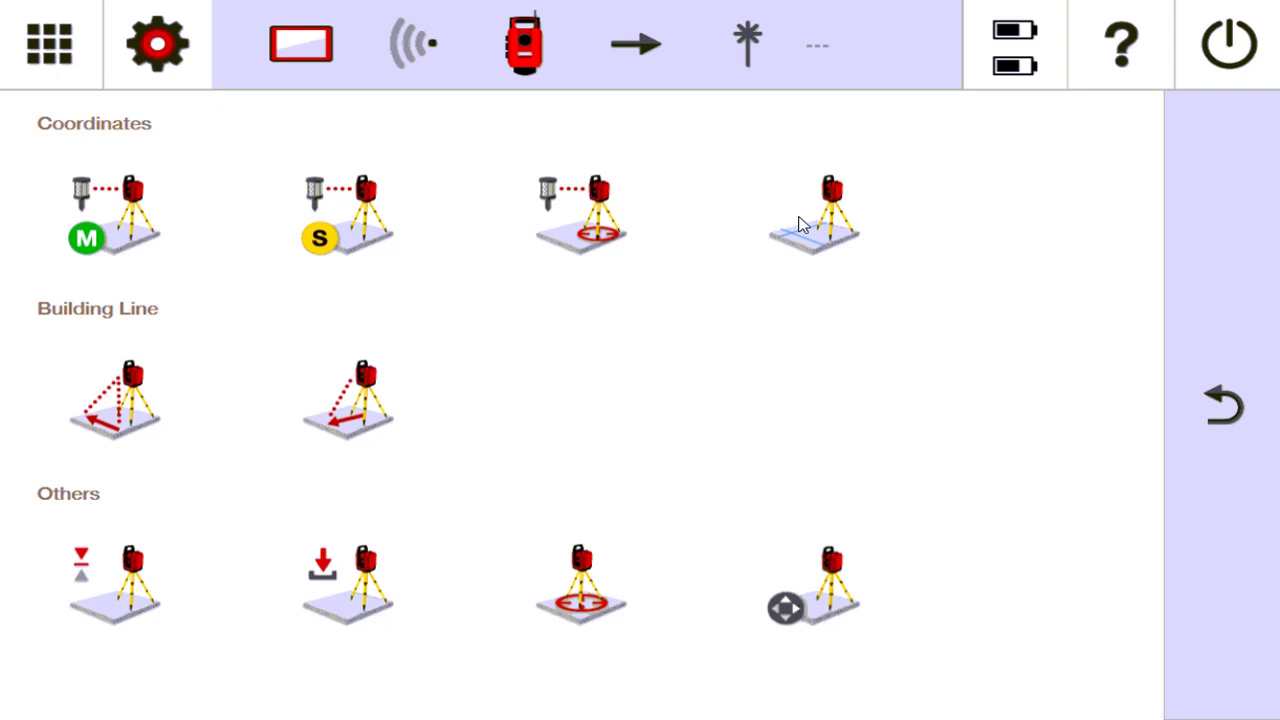
pyautogui.click(52, 42)
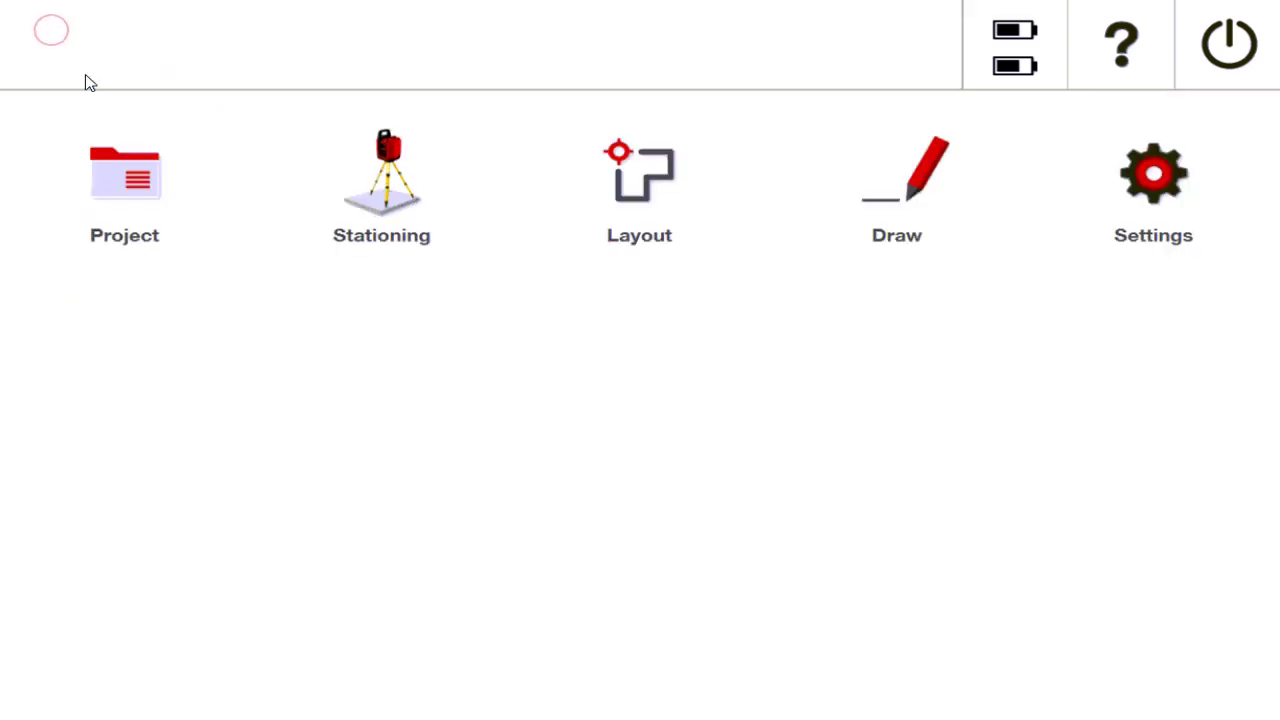
pyautogui.click(128, 180)
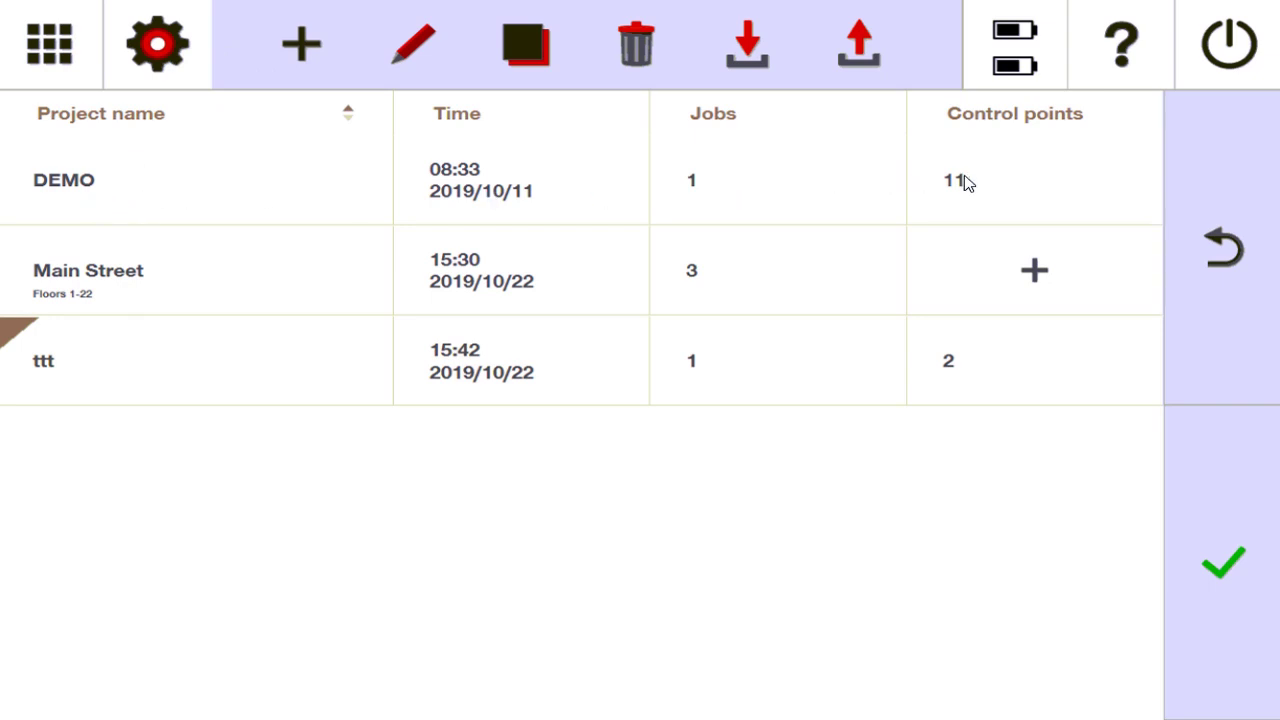
pyautogui.click(1203, 539)
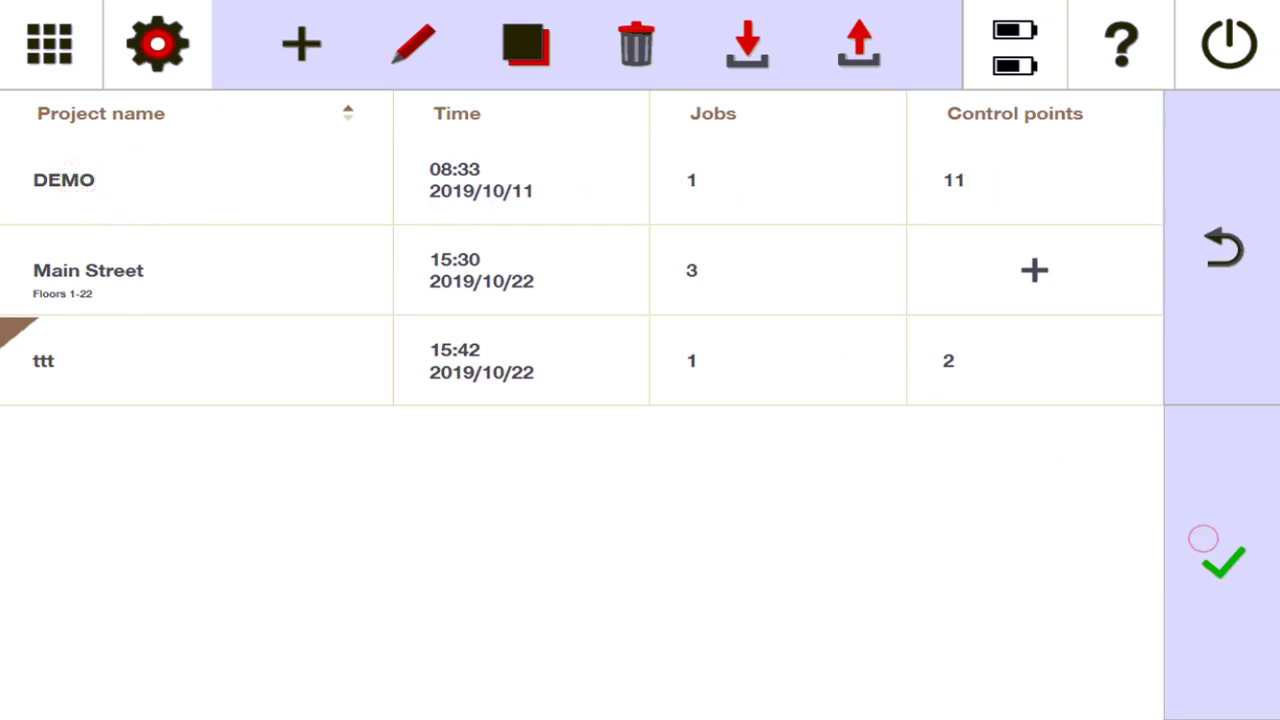
pyautogui.click(1260, 563)
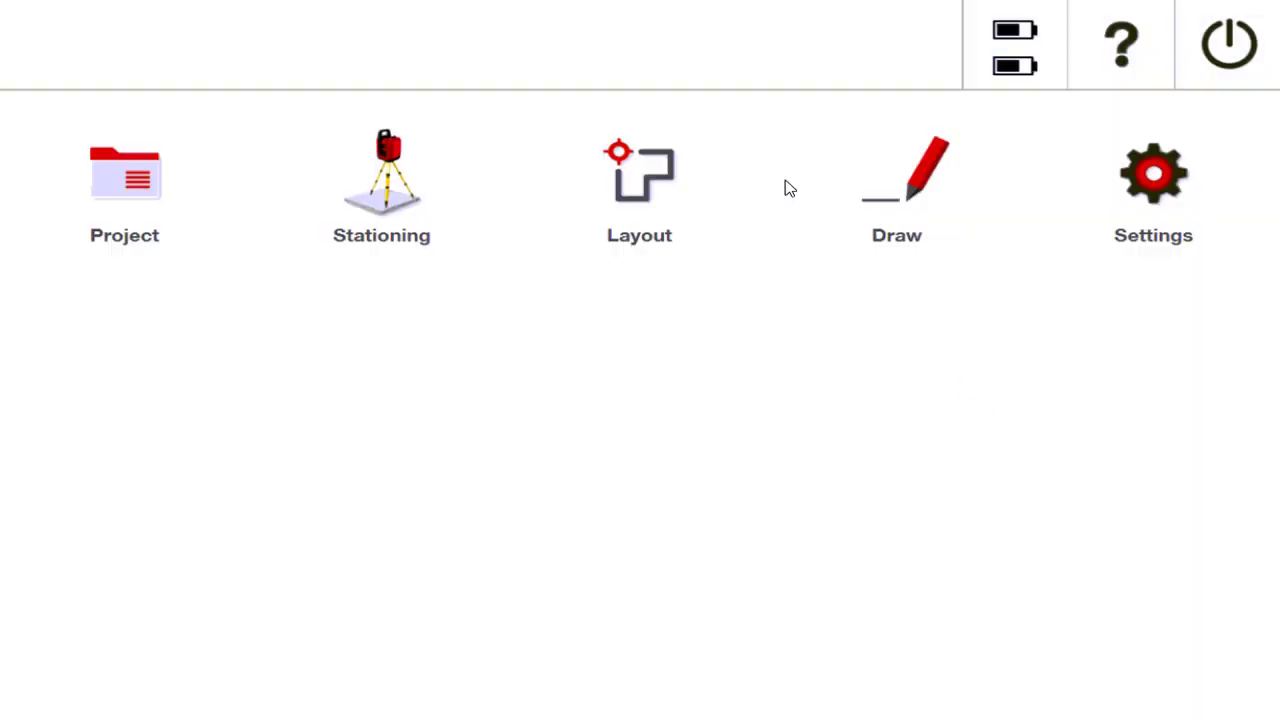
pyautogui.click(938, 188)
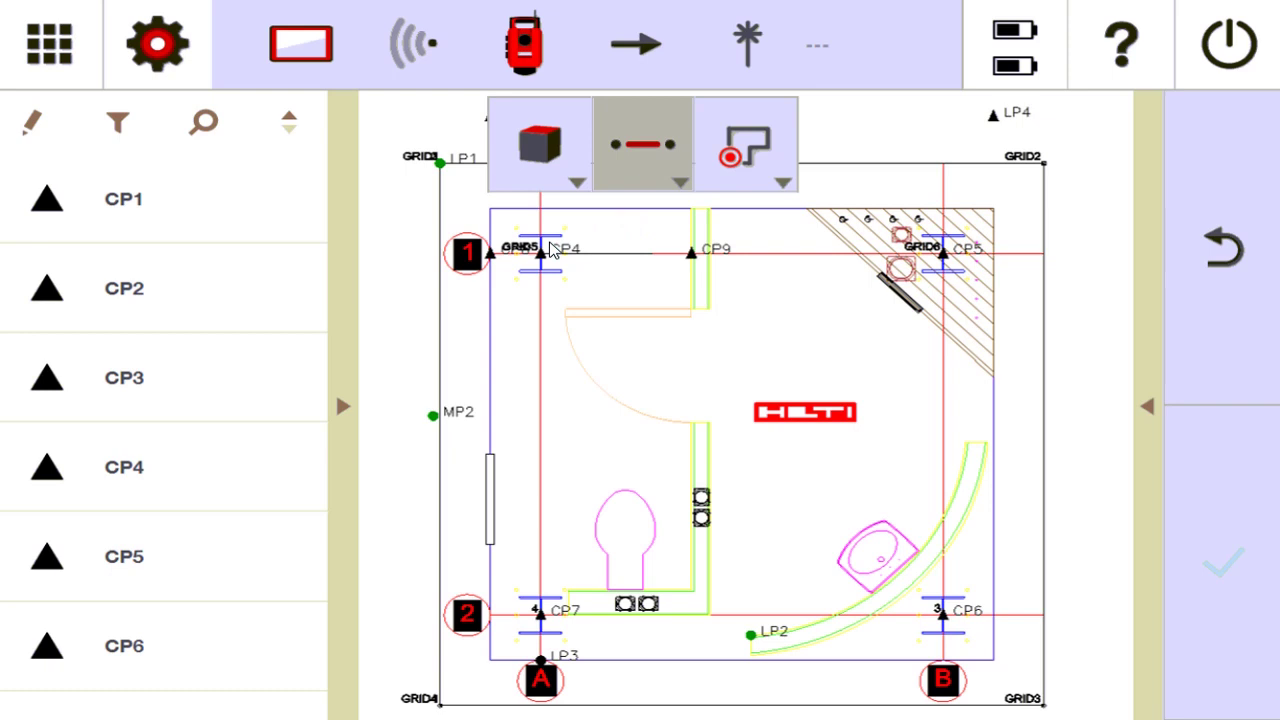
pyautogui.click(35, 55)
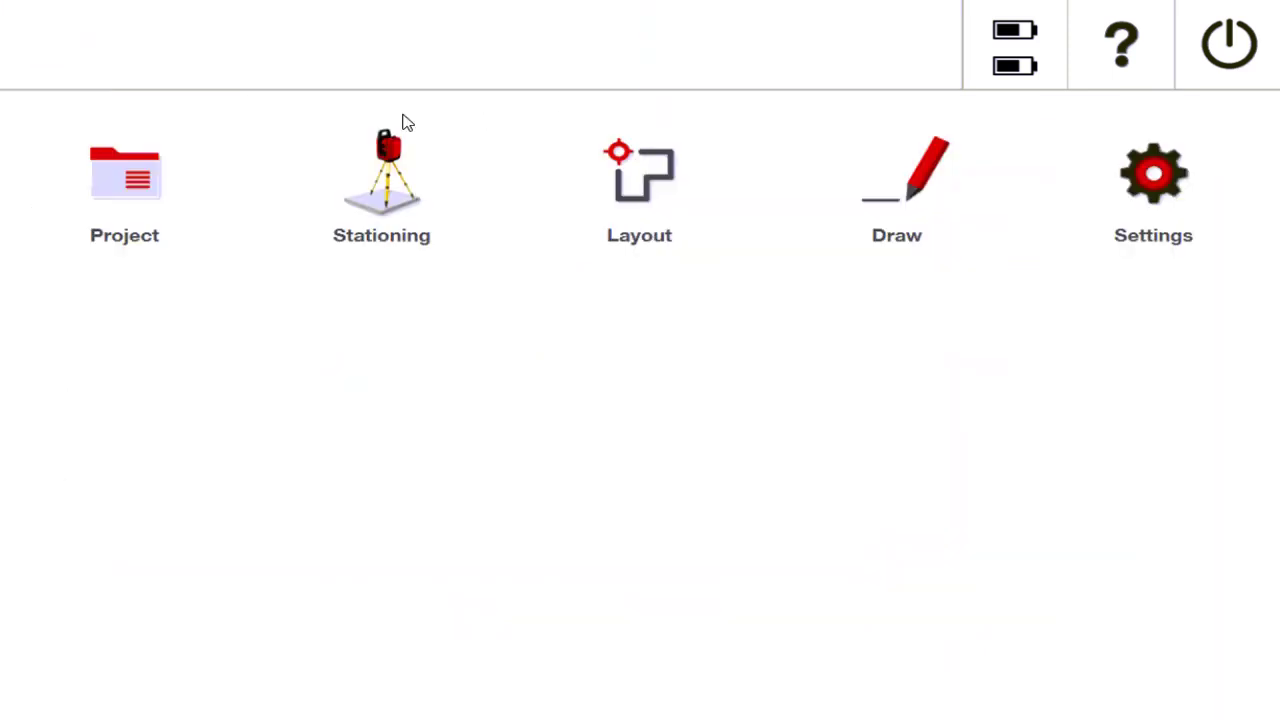
# Start stationing from existing building lines, accept the accuracy notice and select gridline B as the first building line
pyautogui.click(386, 207)
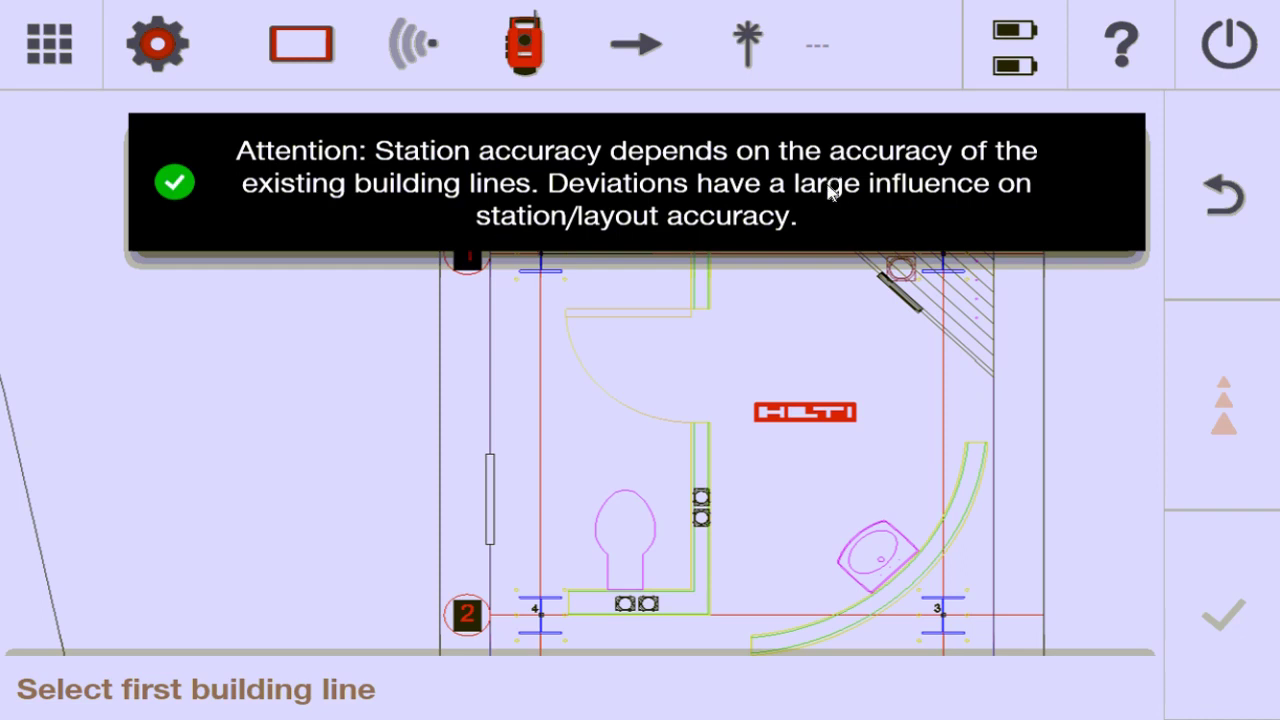
pyautogui.click(177, 181)
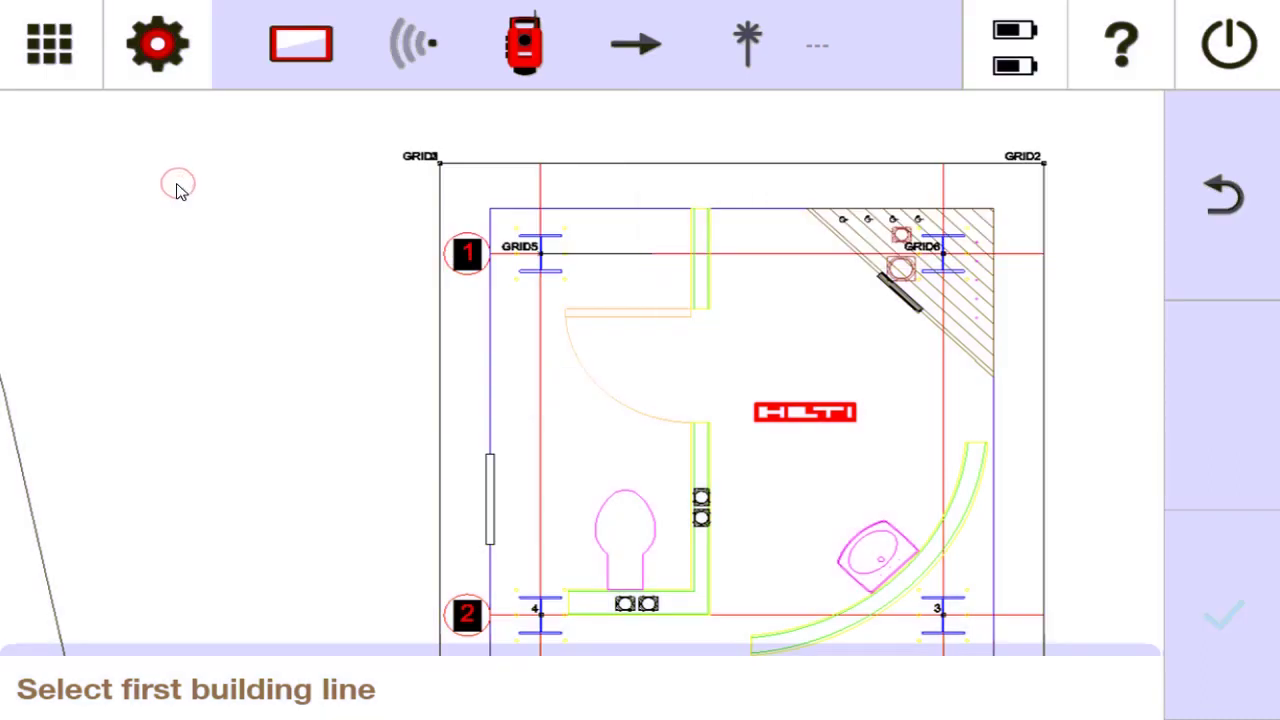
pyautogui.click(921, 372)
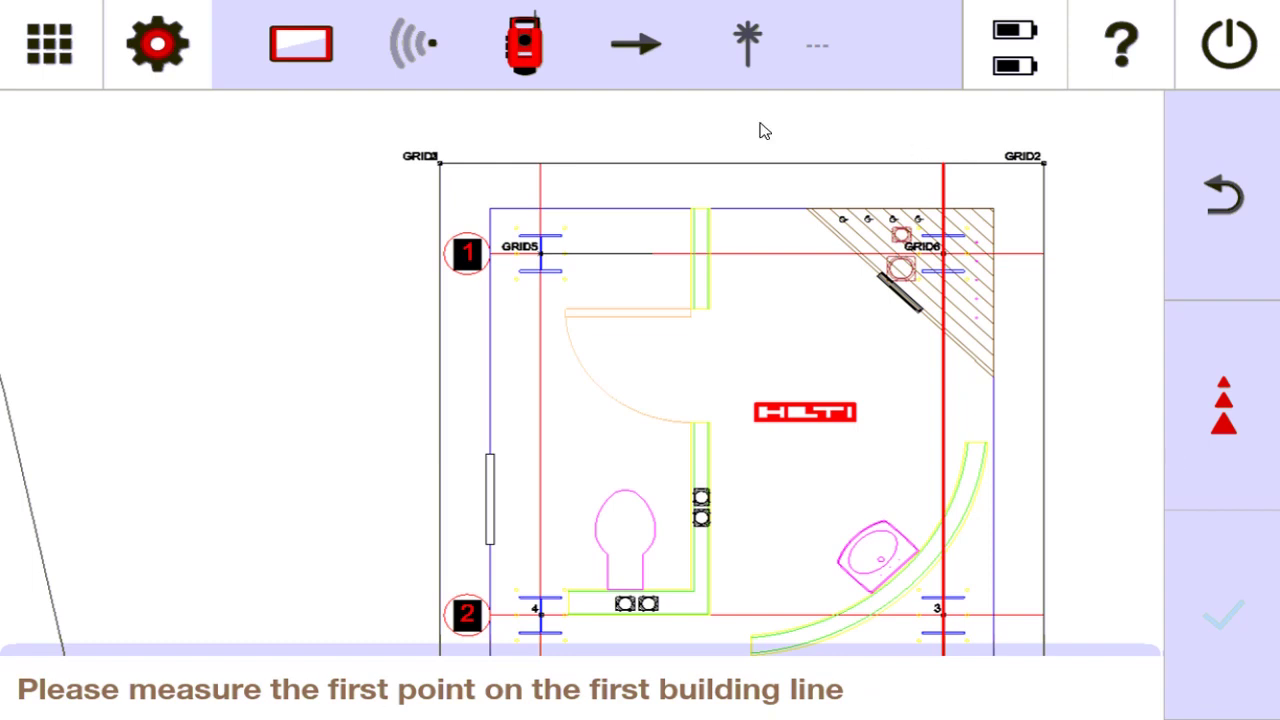
# Turn on the laser pointer, confirm the levelling and measure two points on gridline B
pyautogui.click(749, 46)
pyautogui.click(1240, 432)
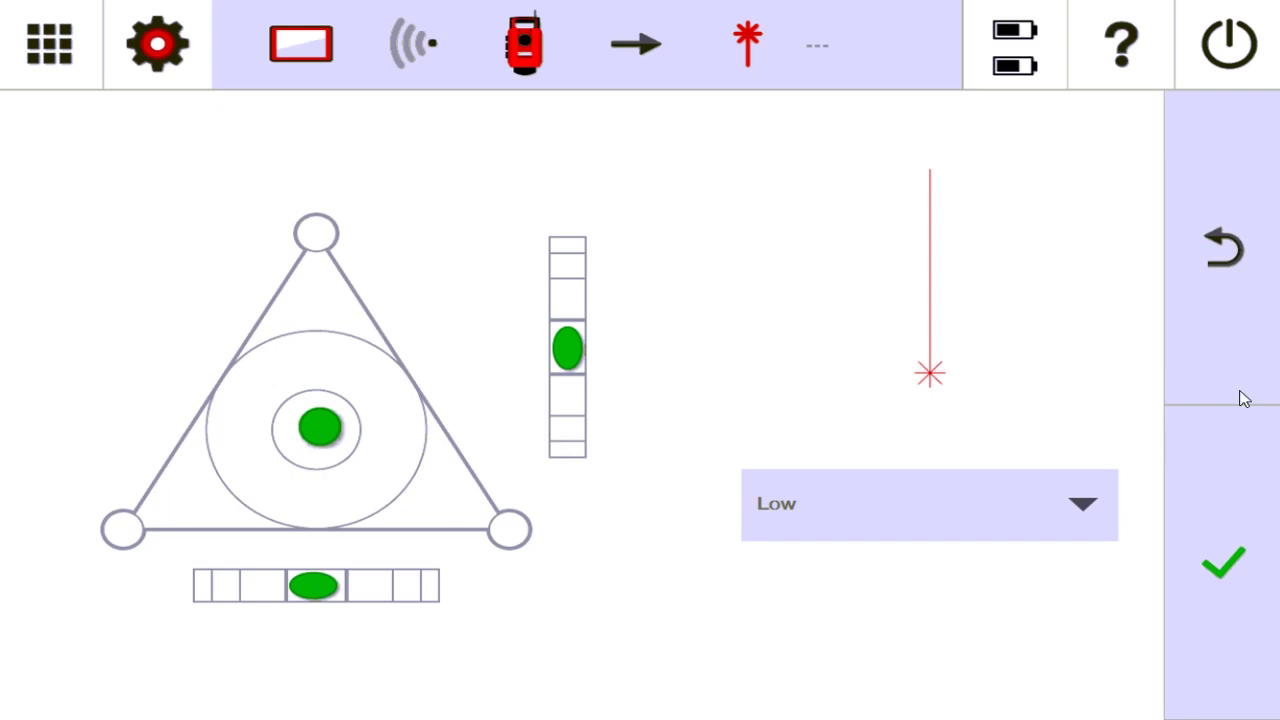
pyautogui.click(1250, 558)
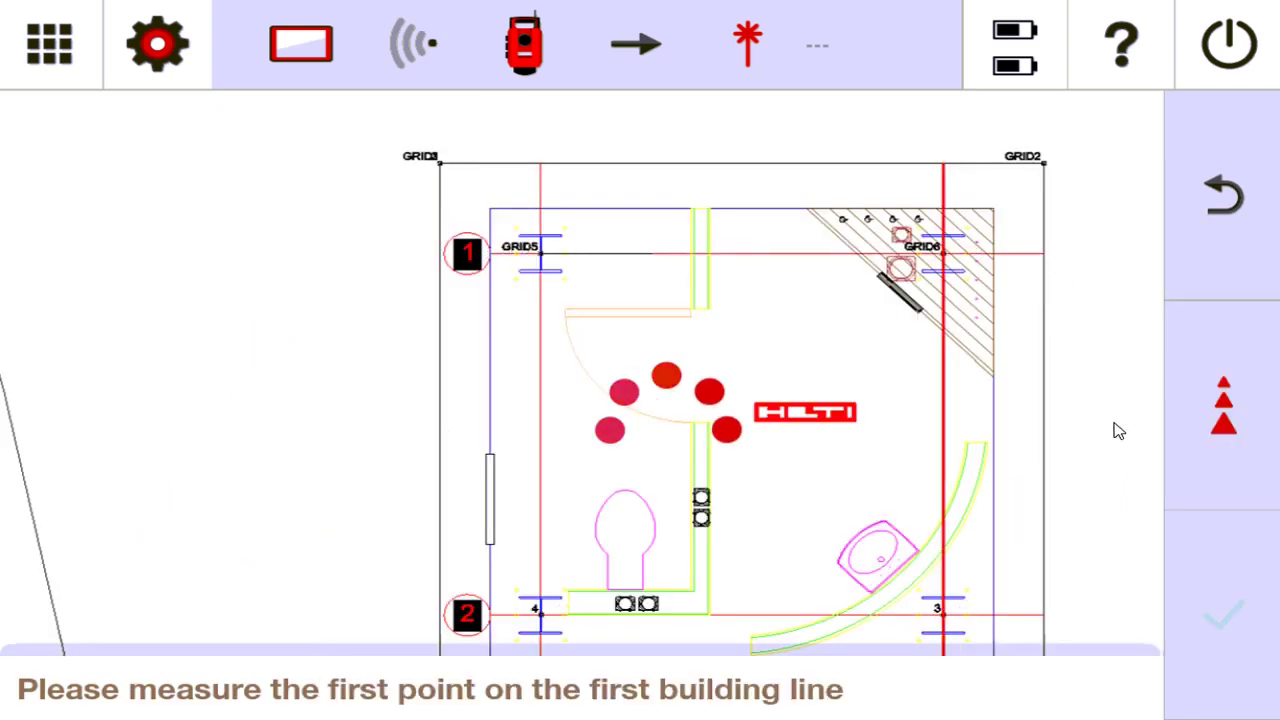
pyautogui.click(1204, 403)
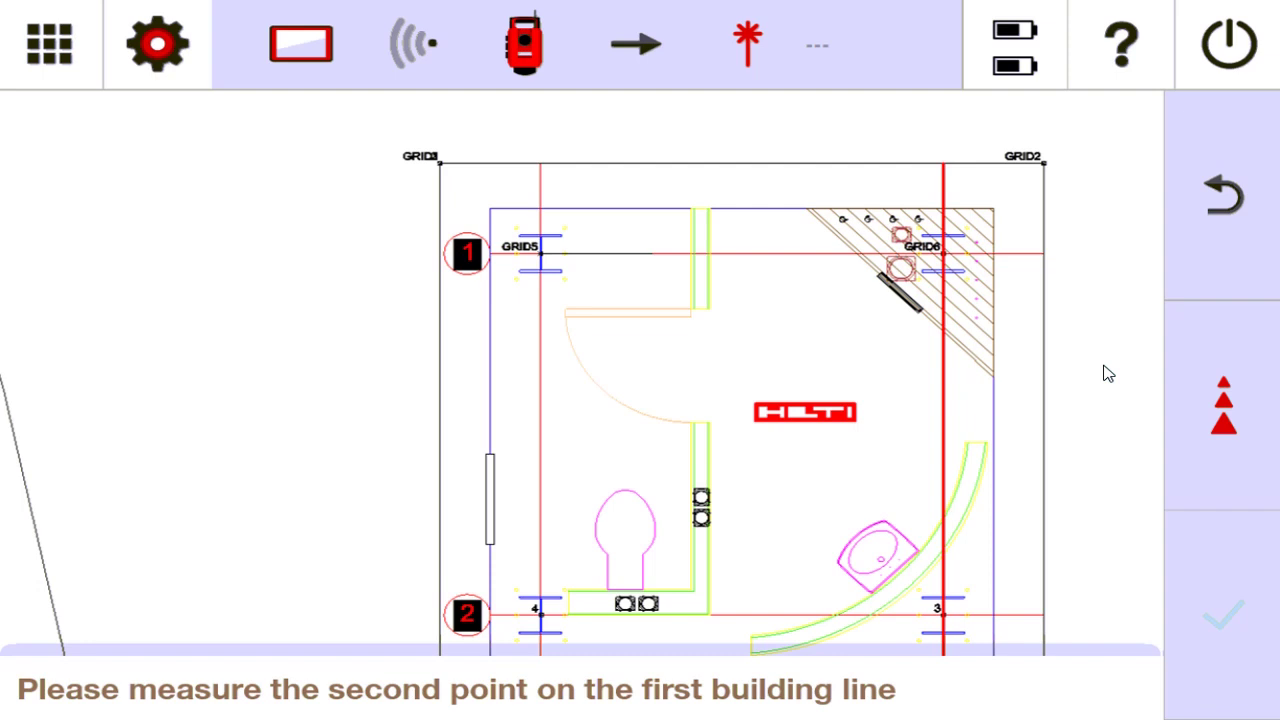
pyautogui.click(1236, 428)
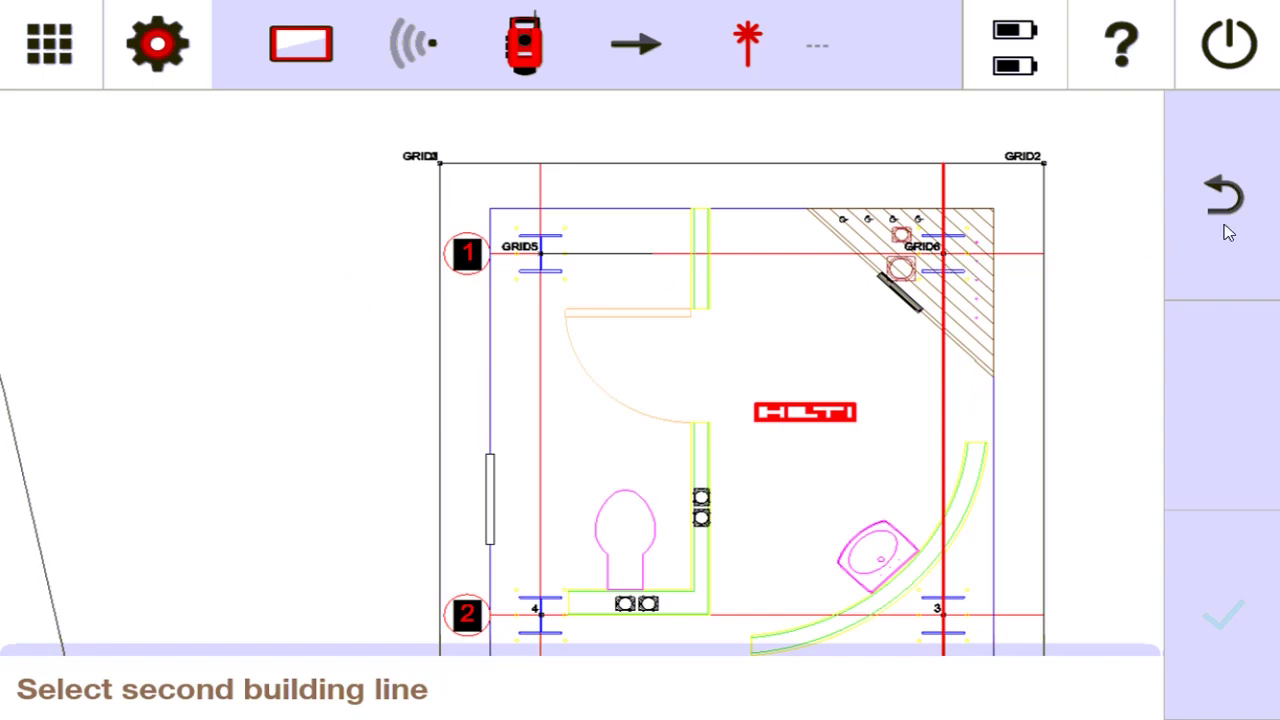
# Measure two points on gridline 1 as the second building line and choose calculated station S2
pyautogui.click(735, 274)
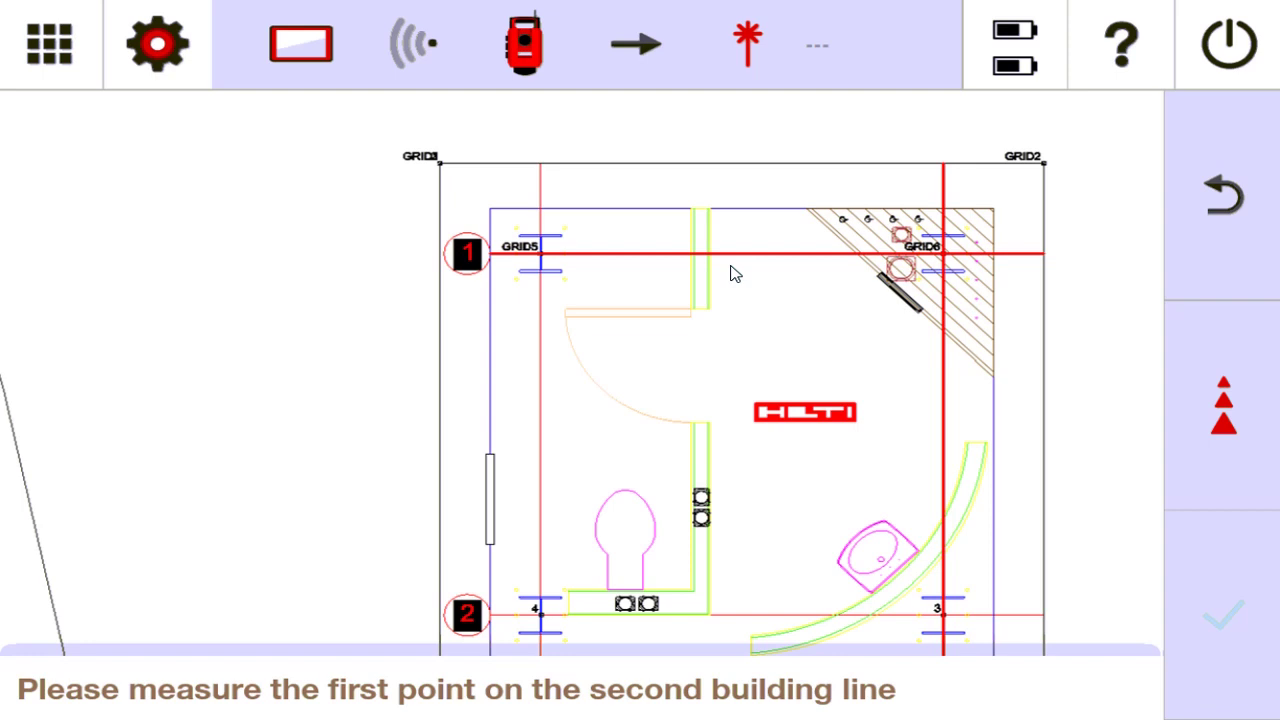
pyautogui.click(1224, 420)
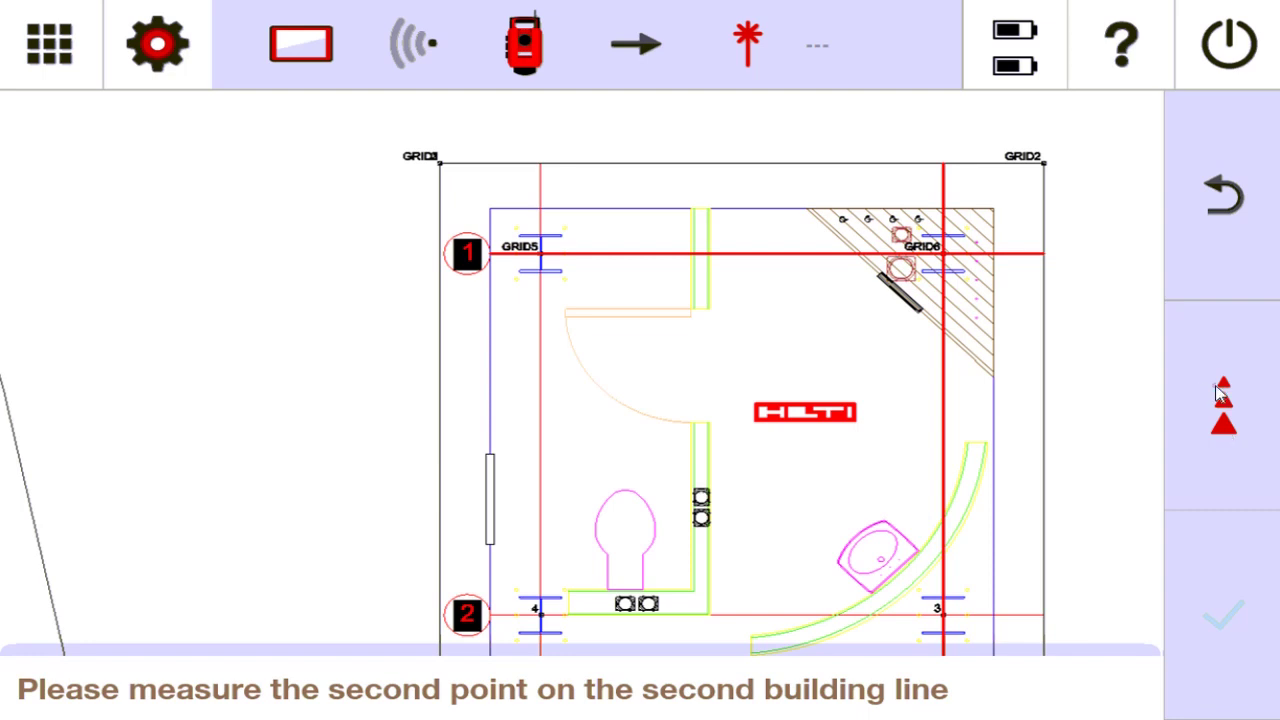
pyautogui.click(1217, 393)
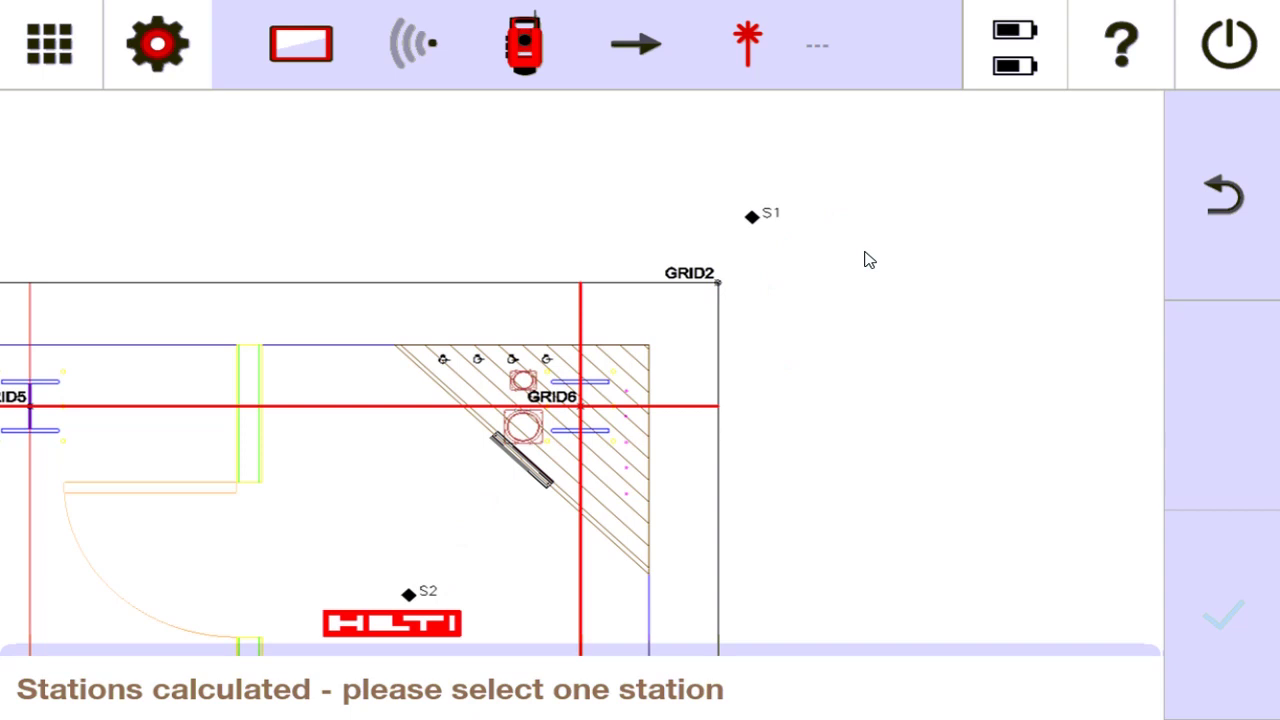
pyautogui.click(408, 594)
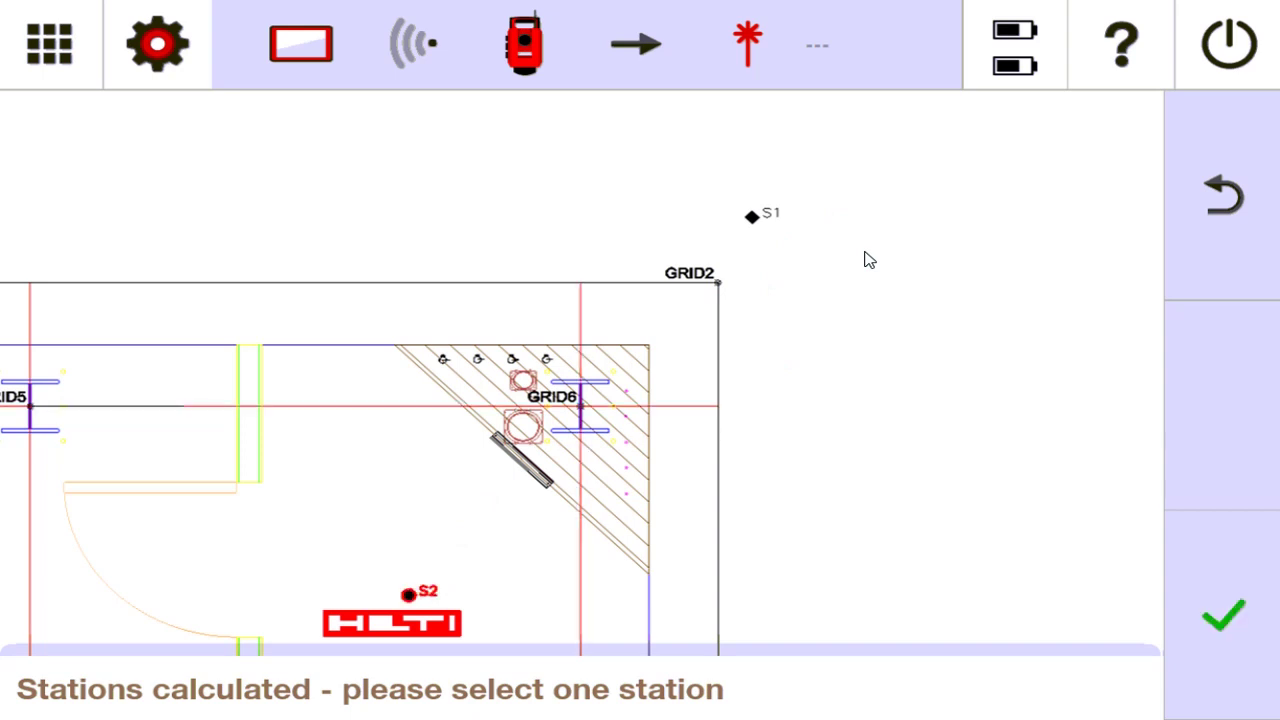
pyautogui.click(1213, 664)
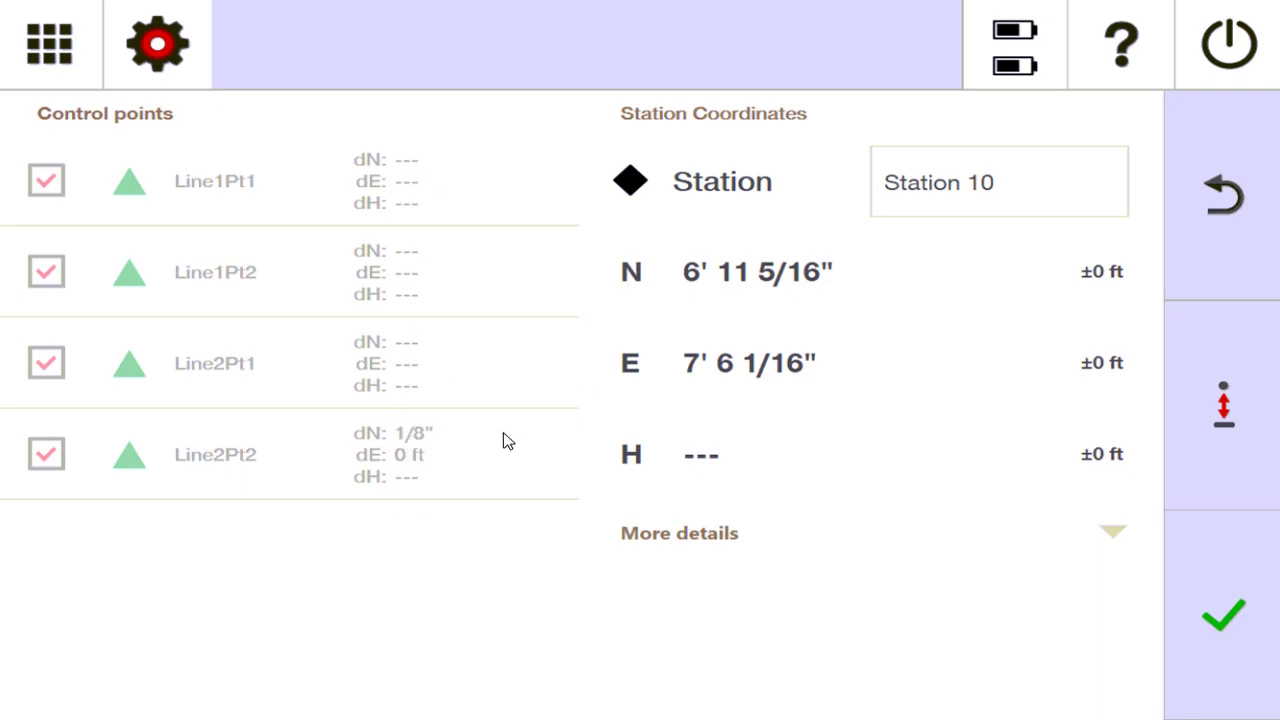
# Measure the station height with the manual height option, using a BM height of 0 ft, and accept the station
pyautogui.click(1218, 398)
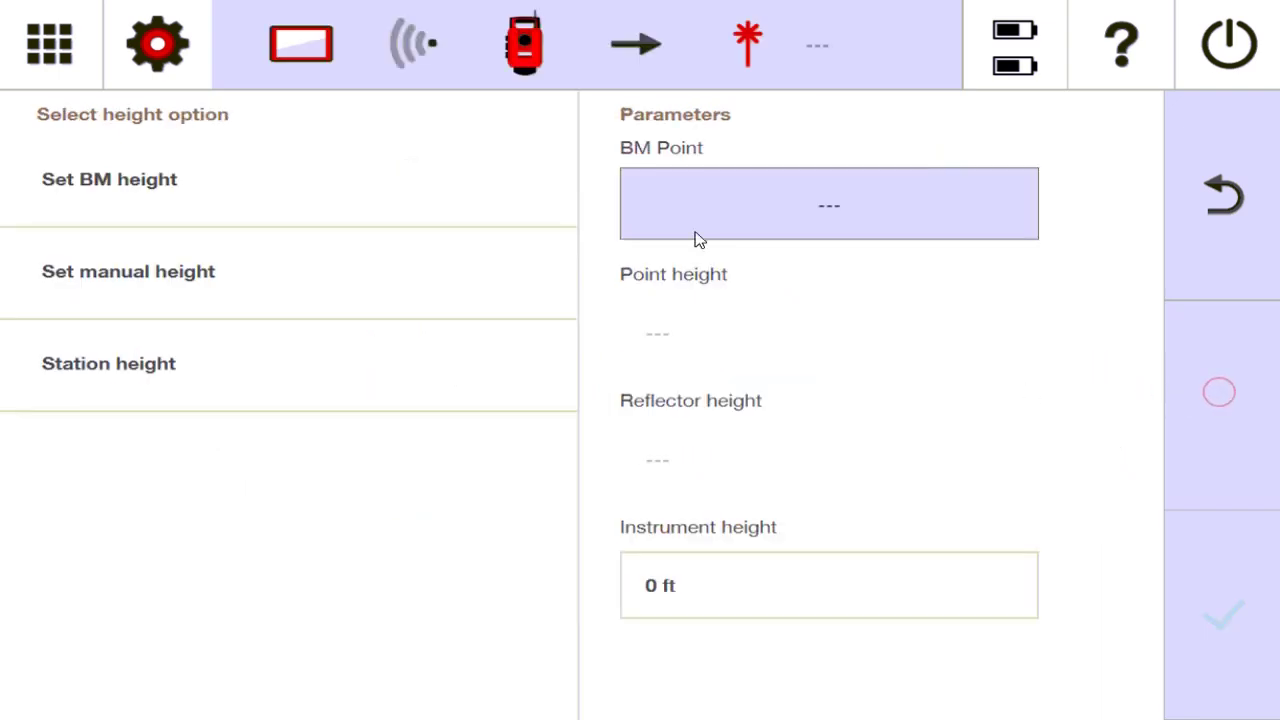
pyautogui.click(197, 291)
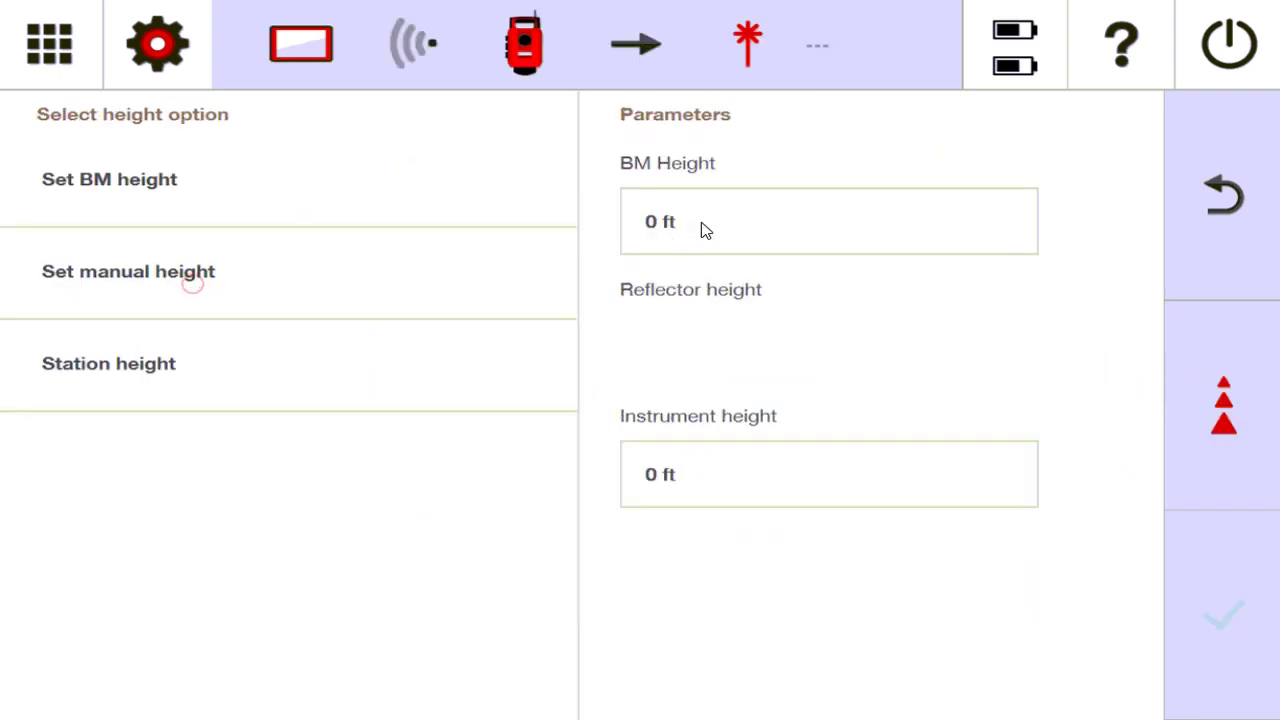
pyautogui.click(1224, 405)
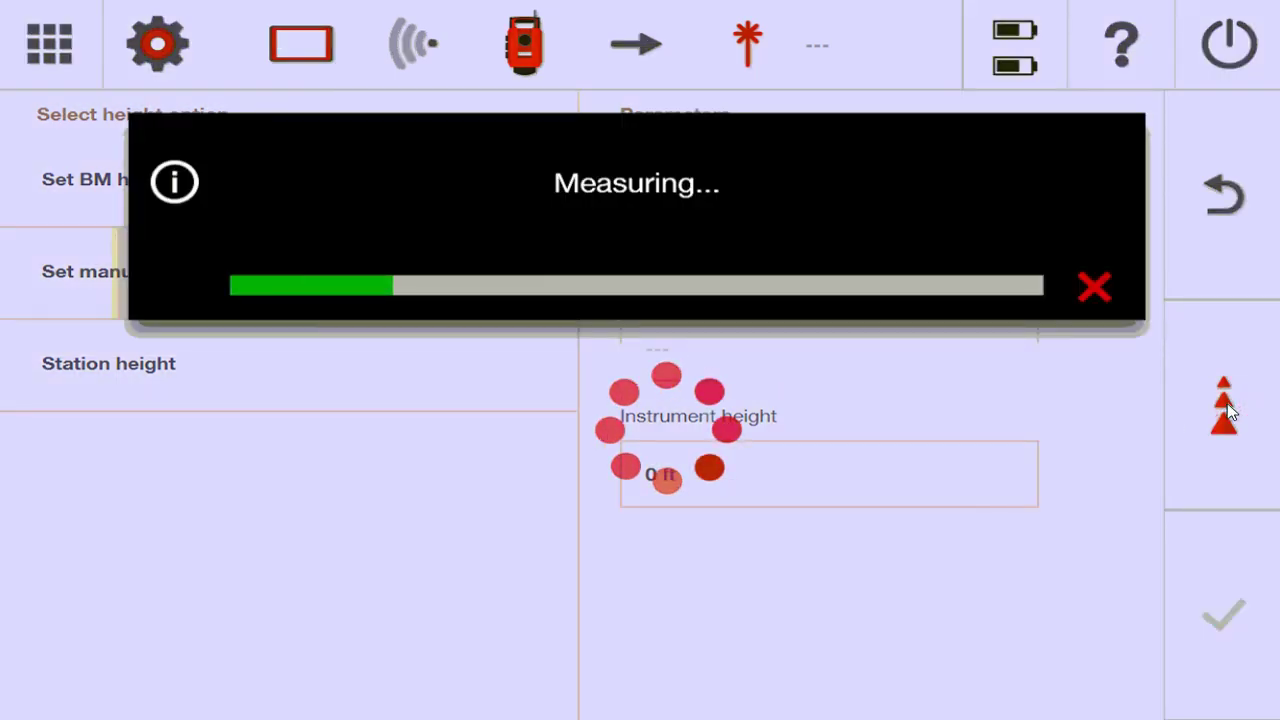
pyautogui.click(1220, 618)
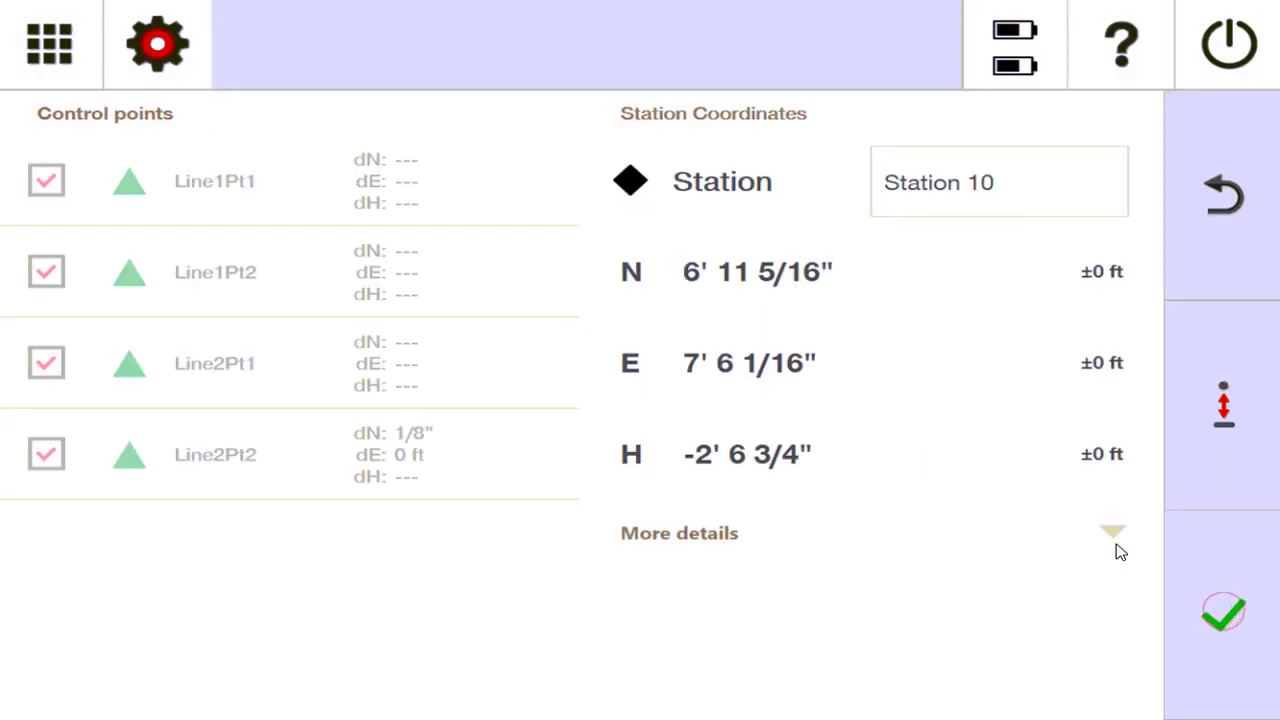
pyautogui.click(1233, 600)
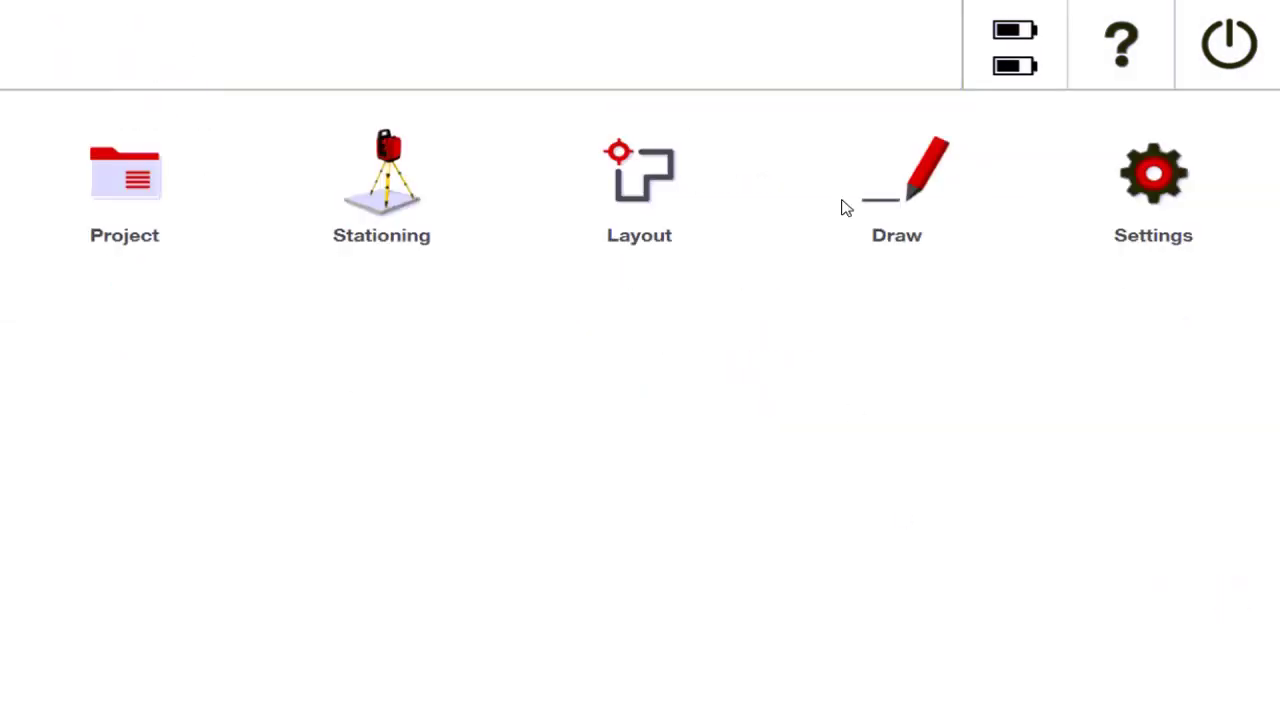
# Check the position of the new station and the measured line points on the floor plan
pyautogui.click(910, 196)
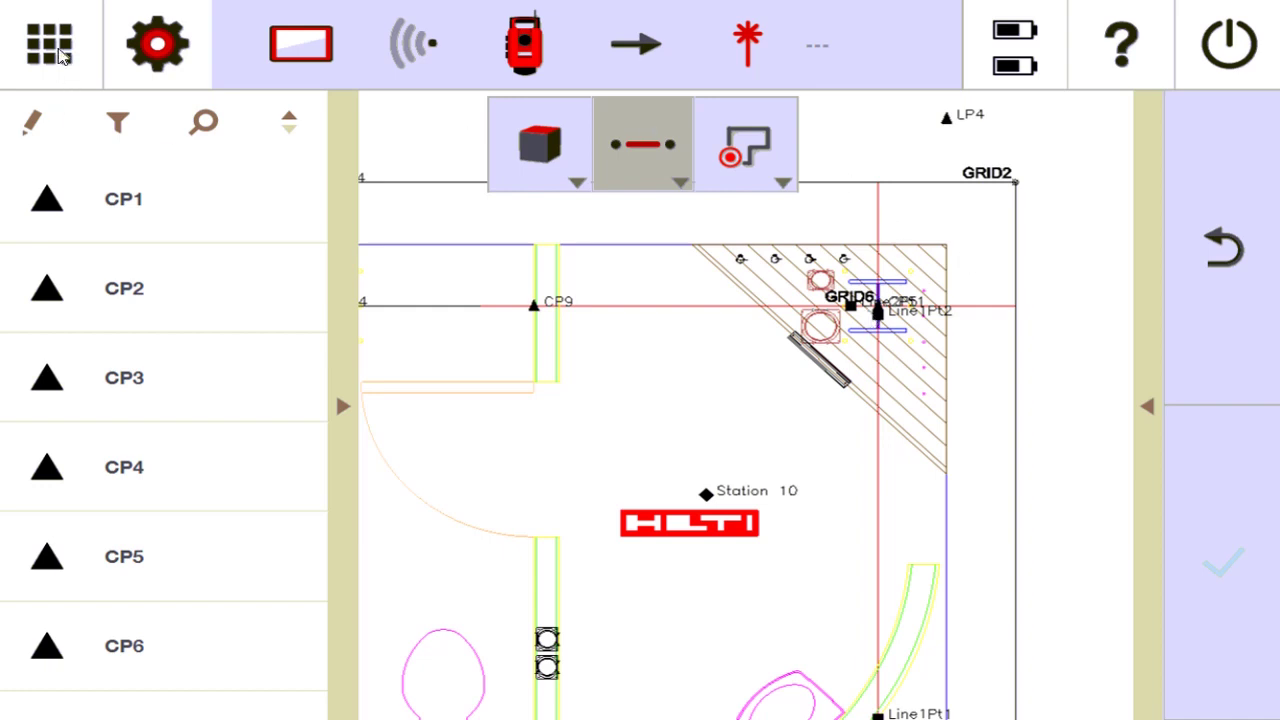
pyautogui.click(60, 55)
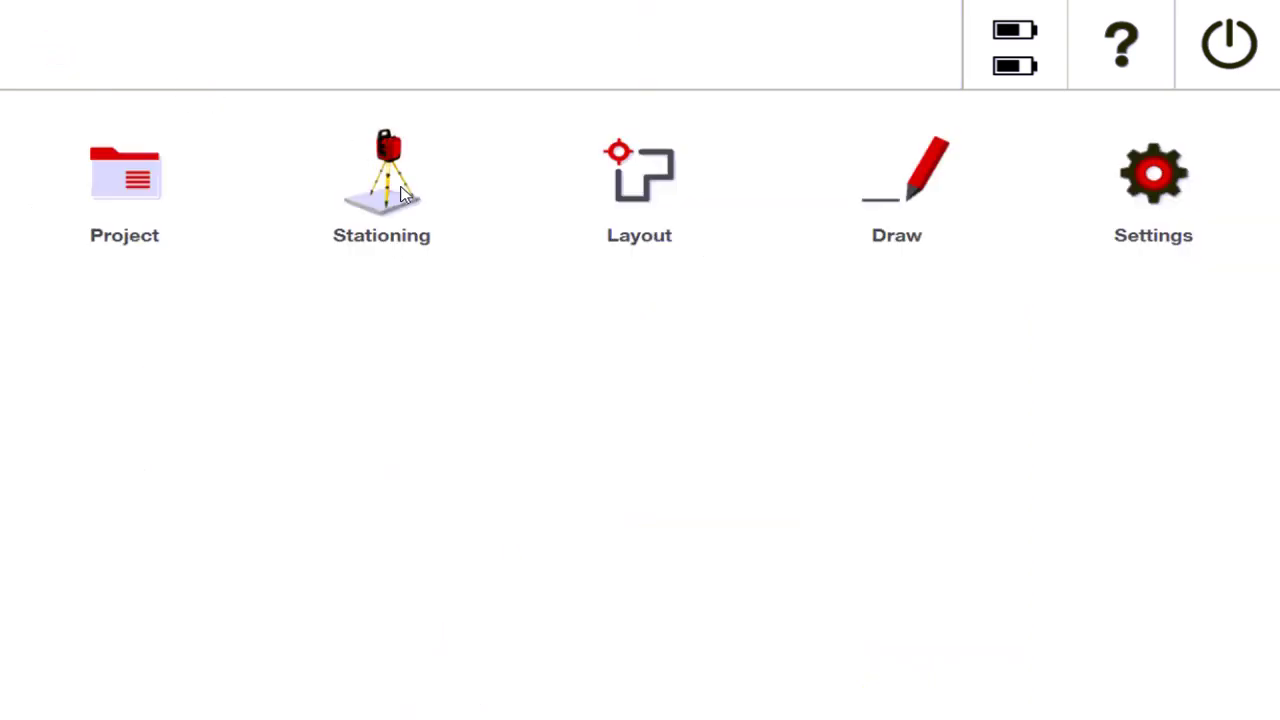
# Try moving the station with an N measurement shift of 8/16", leaving without applying it
pyautogui.click(405, 195)
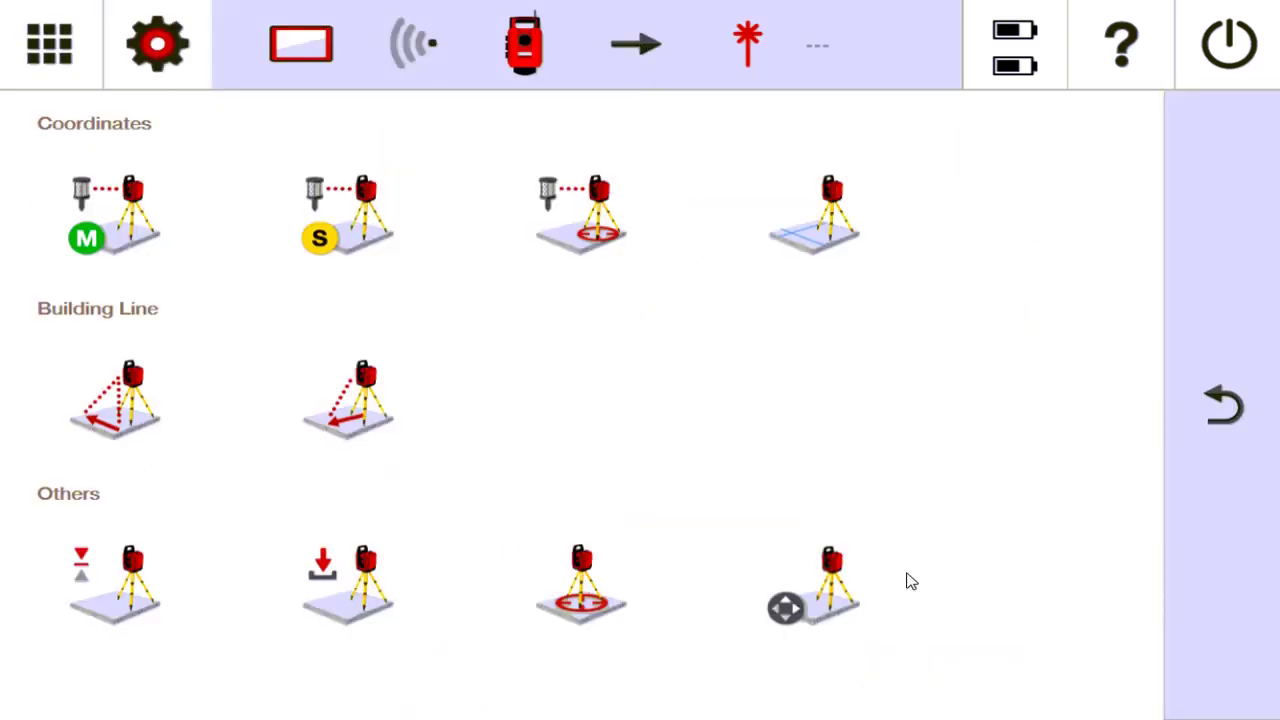
pyautogui.click(826, 605)
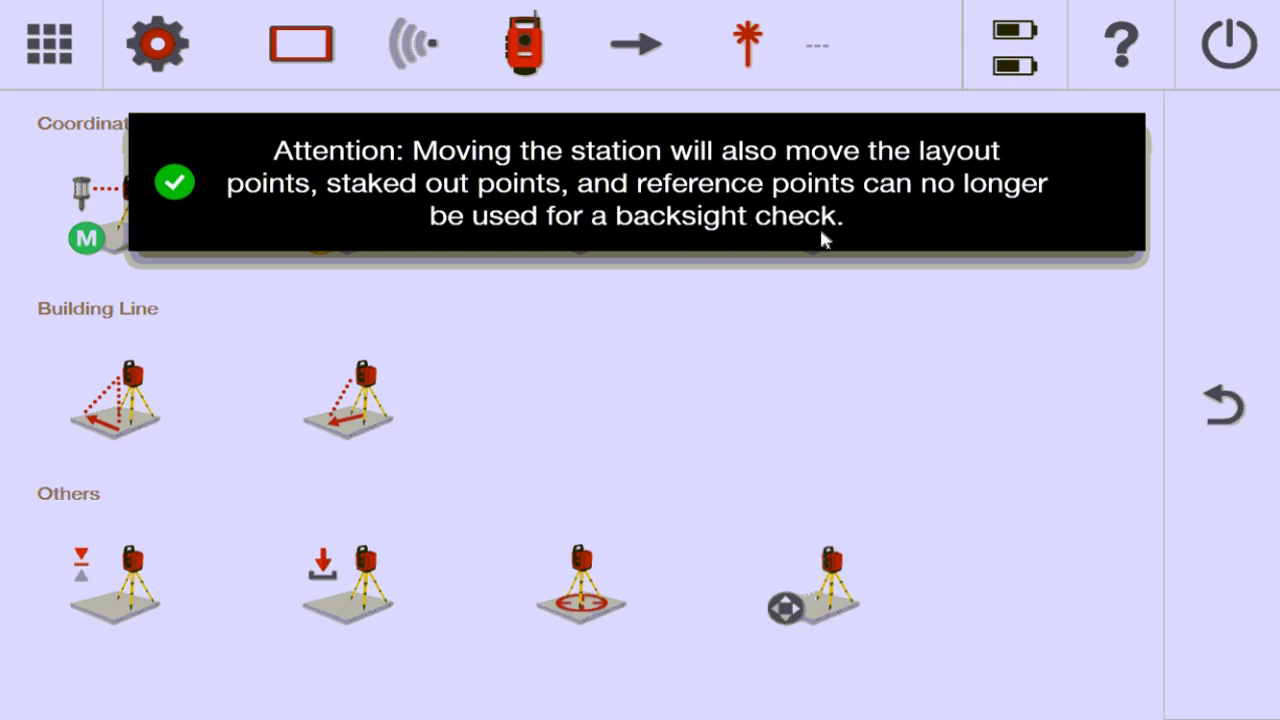
pyautogui.click(183, 195)
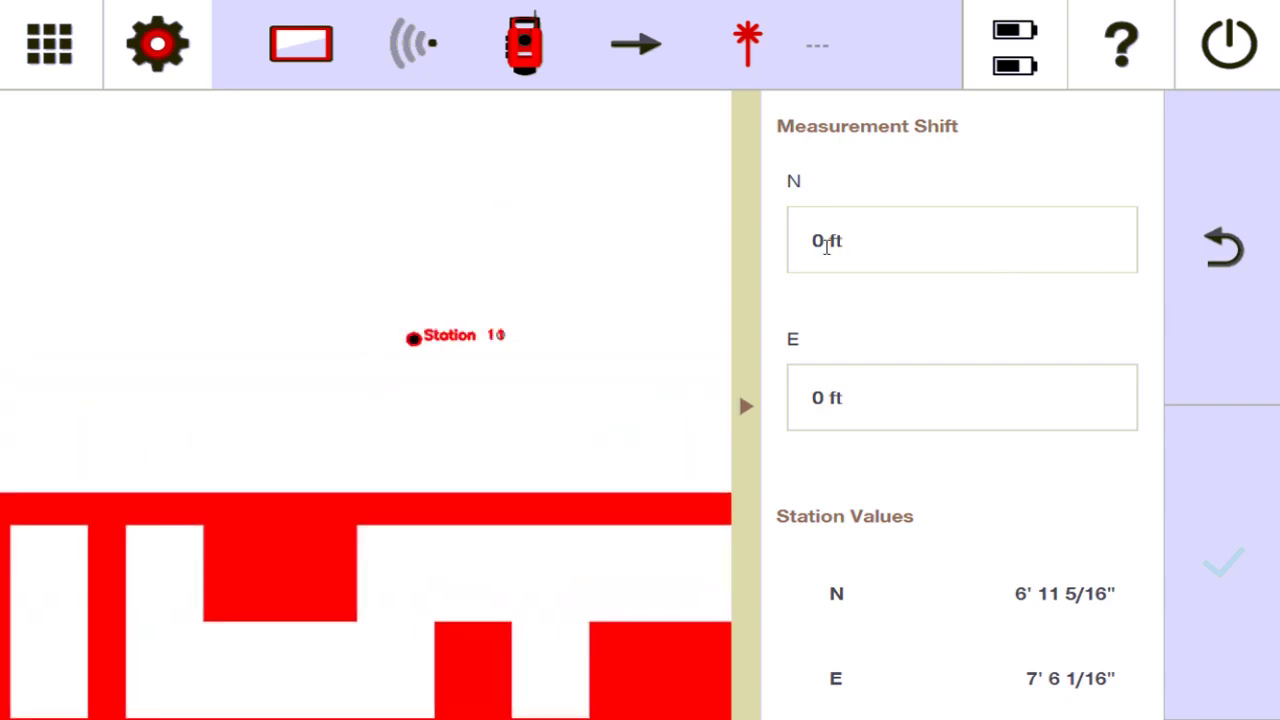
pyautogui.click(823, 245)
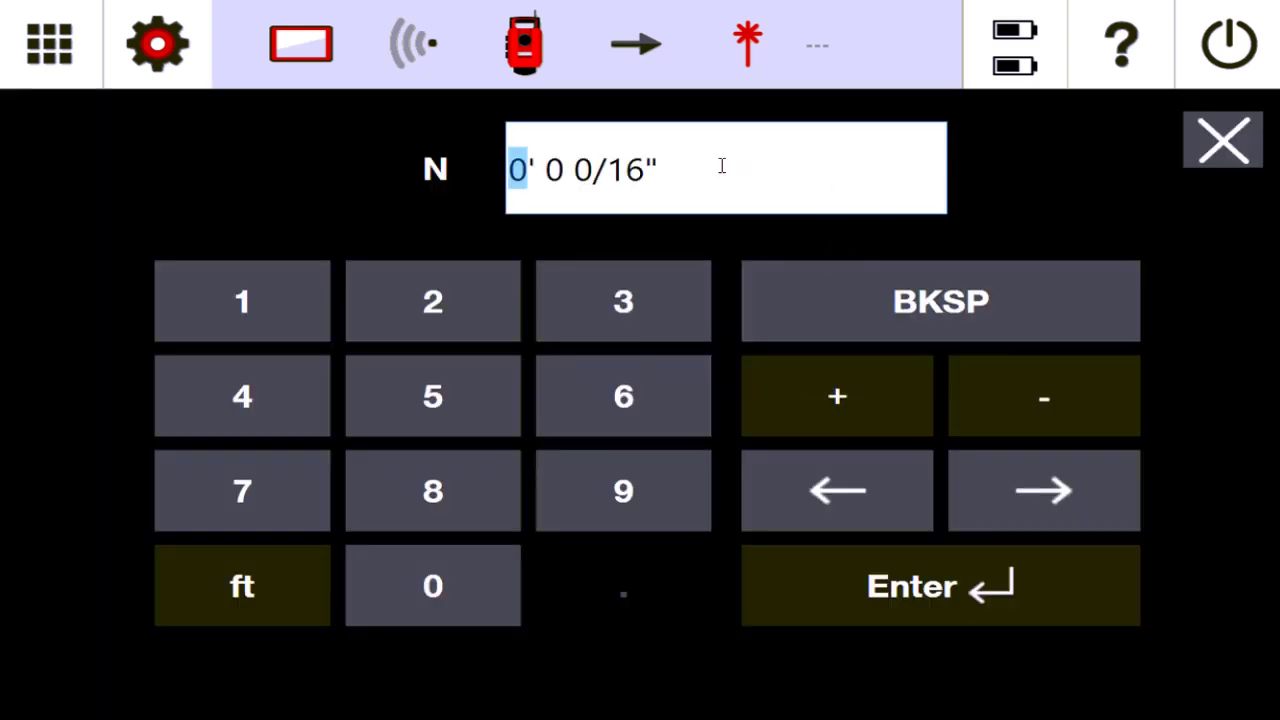
pyautogui.click(582, 168)
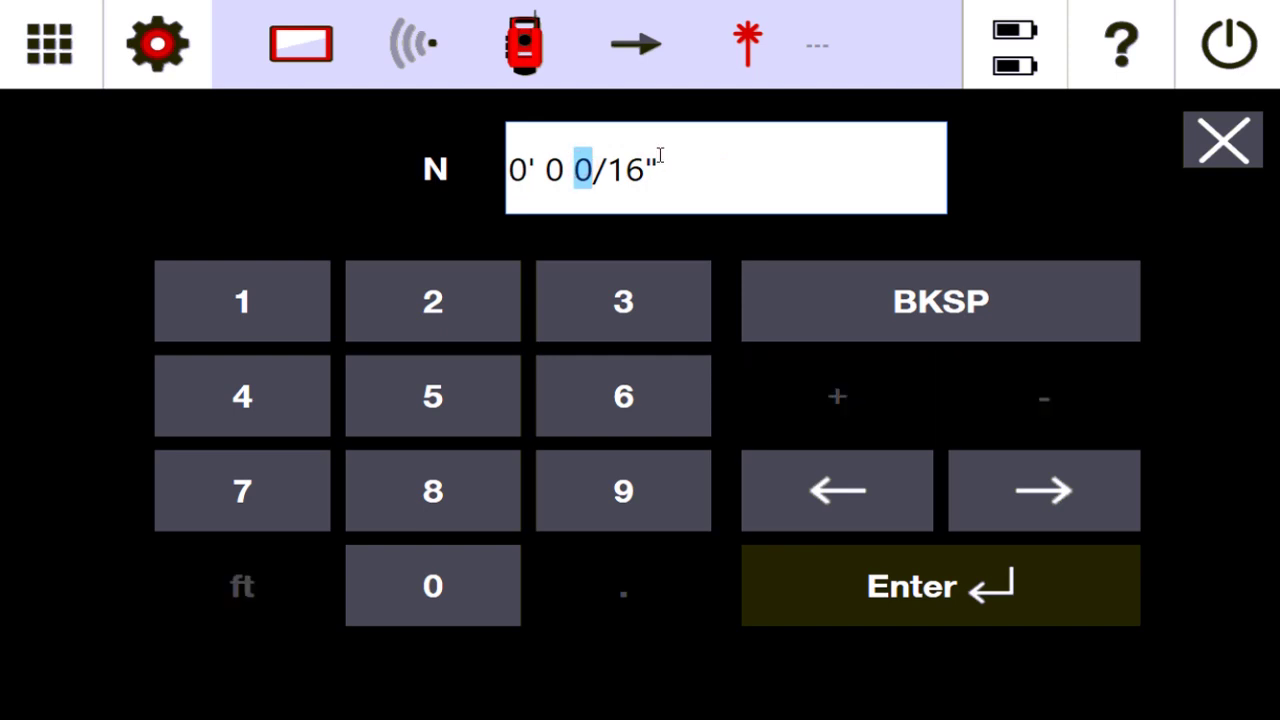
pyautogui.write('8')
pyautogui.click(970, 592)
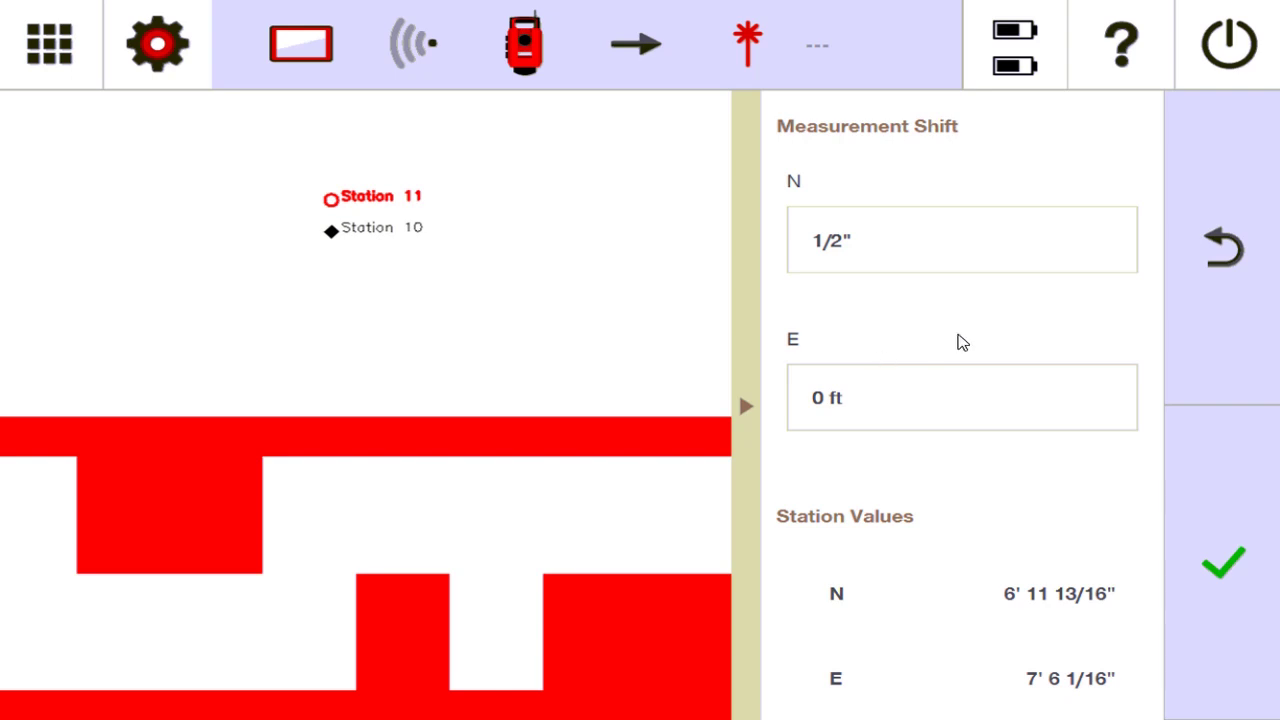
pyautogui.click(1230, 245)
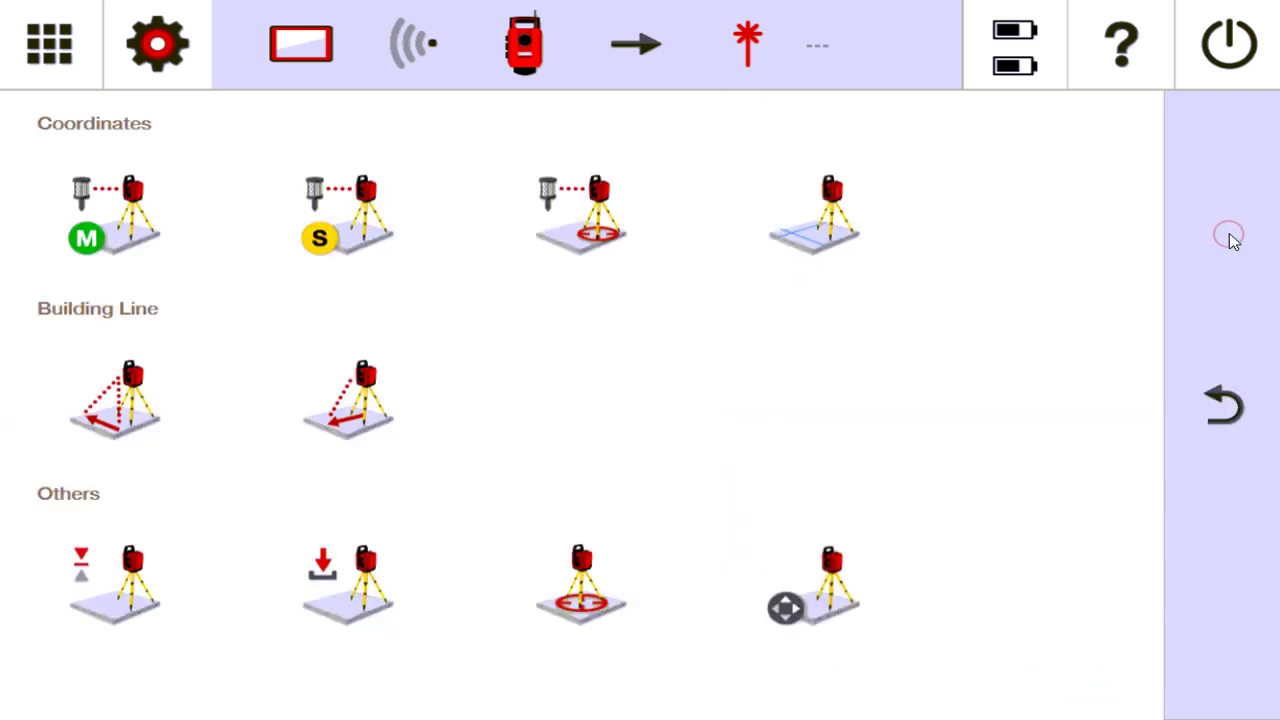